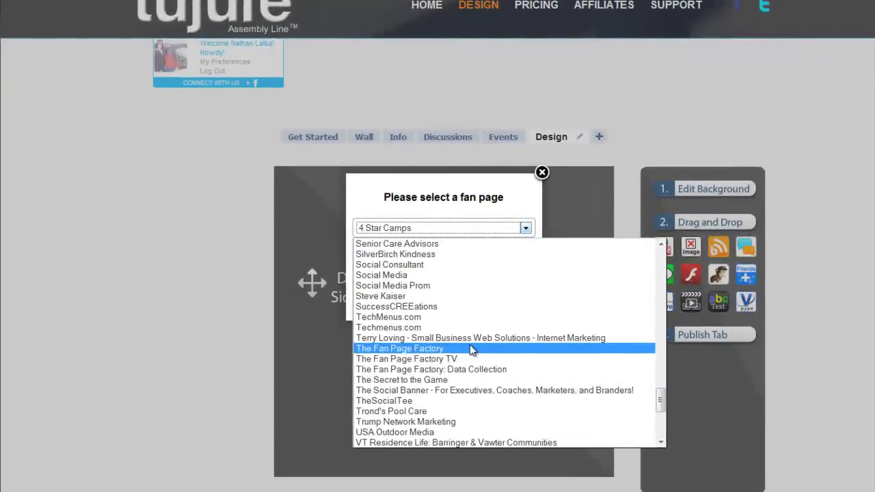
pyautogui.scroll(-2, 469, 349)
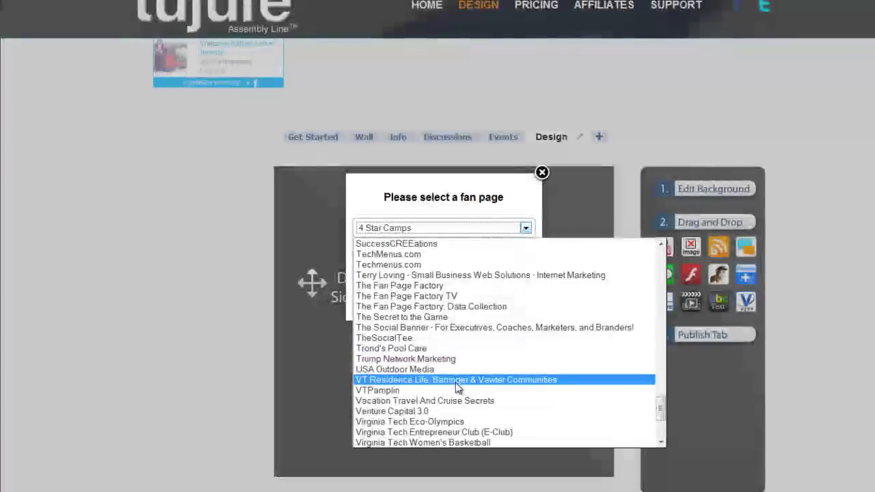
# Choose Trump Network Marketing as the fan page with Welcome as the tab name
pyautogui.click(419, 359)
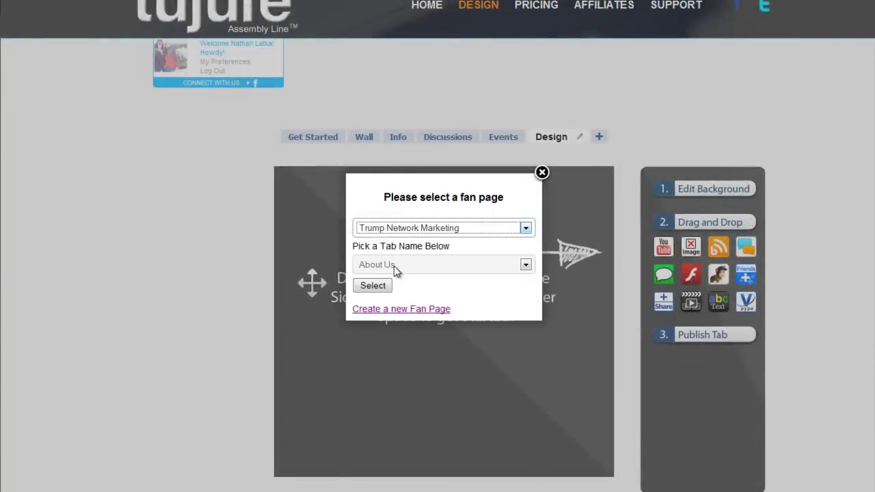
pyautogui.click(394, 266)
pyautogui.click(380, 468)
pyautogui.click(375, 287)
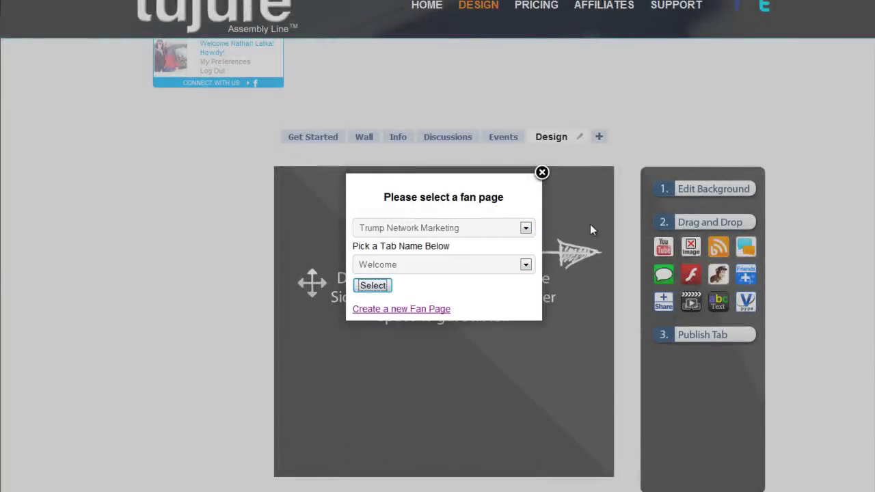
# Upload background_image_1579 as the tab background with a 1579 px page height, and save
pyautogui.click(694, 190)
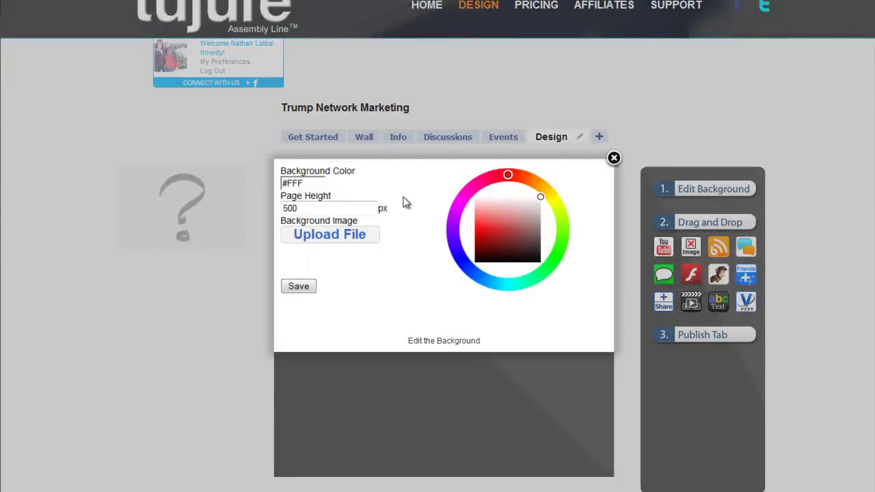
pyautogui.click(317, 232)
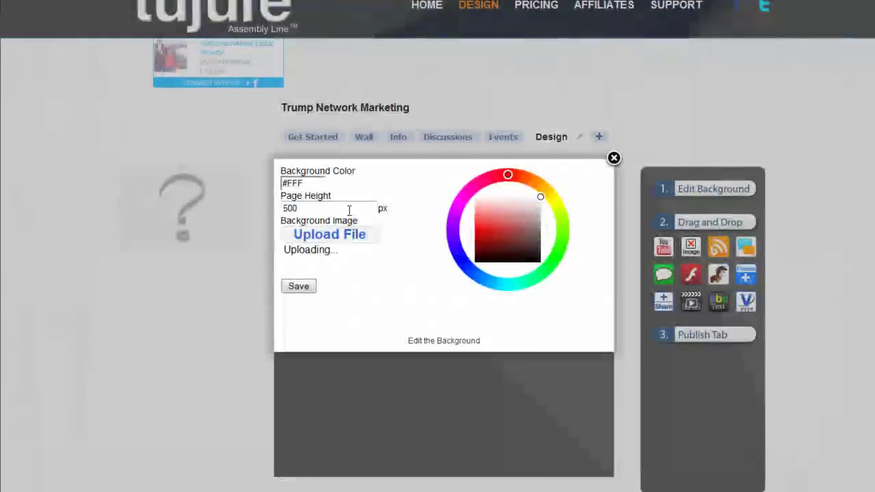
pyautogui.moveTo(349, 210); pyautogui.dragTo(257, 207)
pyautogui.write('1579')
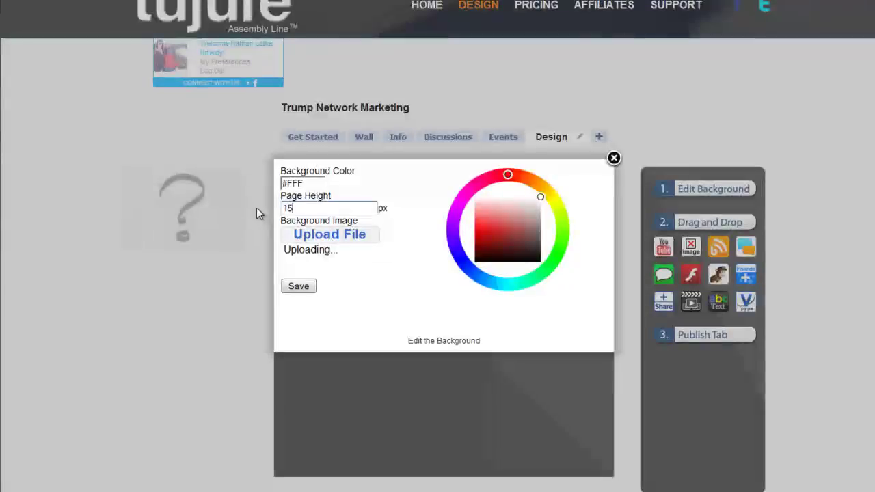
pyautogui.click(298, 286)
pyautogui.scroll(-3, 410, 205)
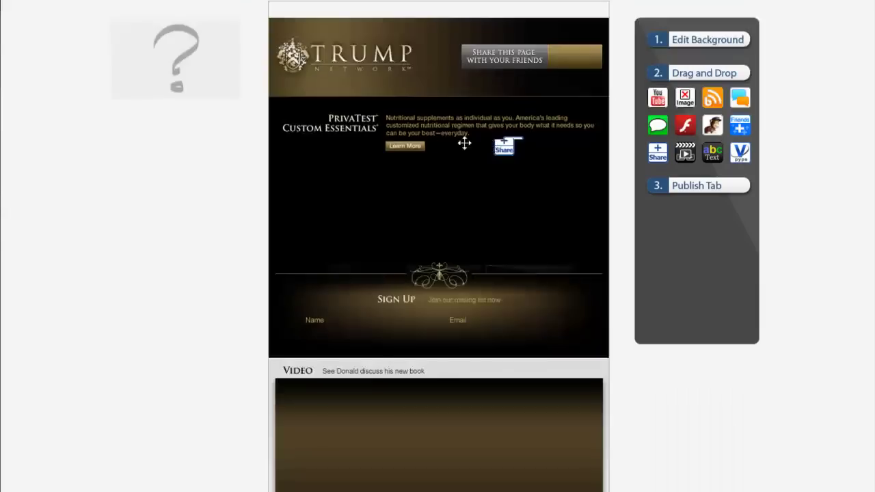
# Title the share widget 'The Trump Network'
pyautogui.click(352, 129)
pyautogui.write('c')
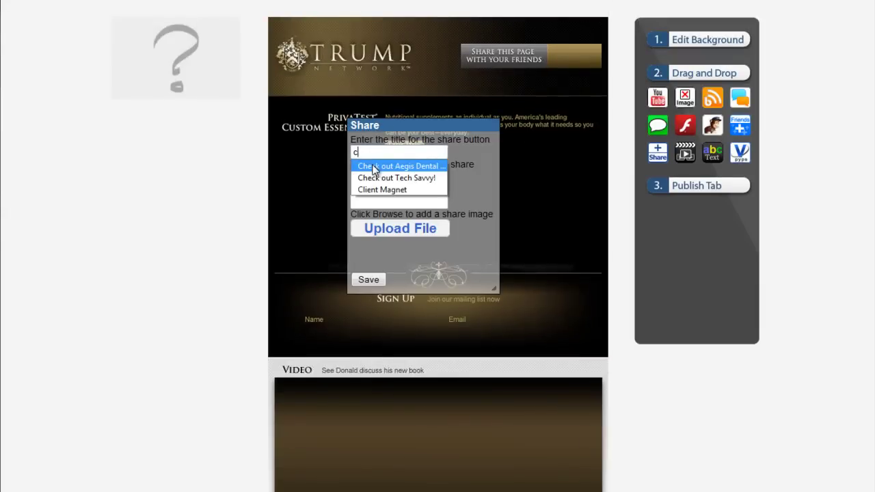
pyautogui.press('Escape')
pyautogui.press('Down')
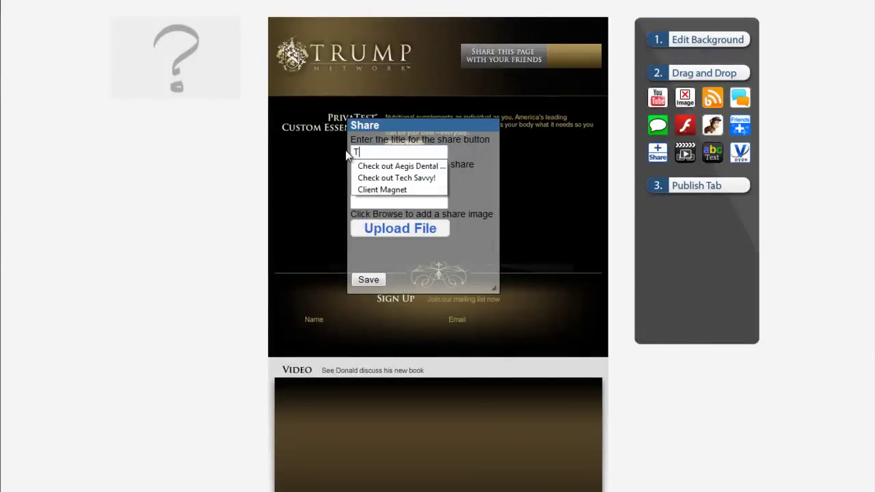
pyautogui.press('BackSpace')
pyautogui.write('T')
pyautogui.press('Down')
pyautogui.press('Return')
# Fill in the saved share description and Facebook page URL, upload share_btn, and save
pyautogui.click(373, 176)
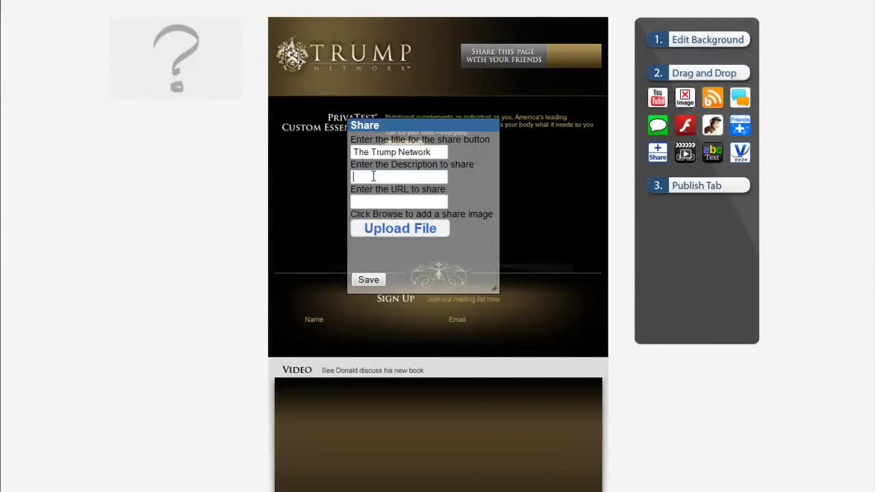
pyautogui.write('T')
pyautogui.press('Down')
pyautogui.press('Return')
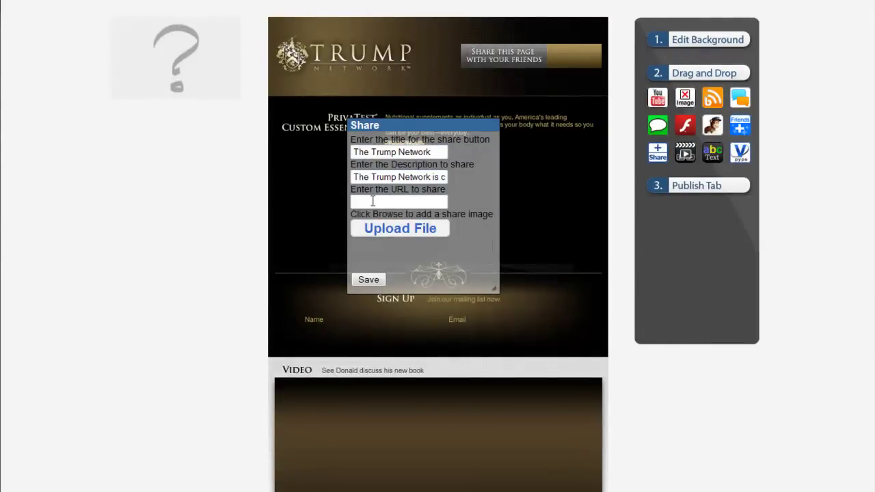
pyautogui.click(373, 202)
pyautogui.write('h')
pyautogui.click(376, 215)
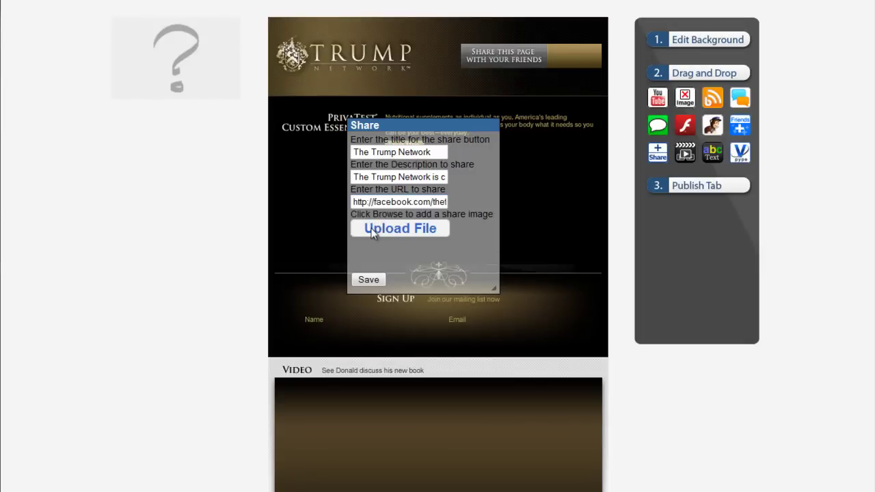
pyautogui.click(373, 233)
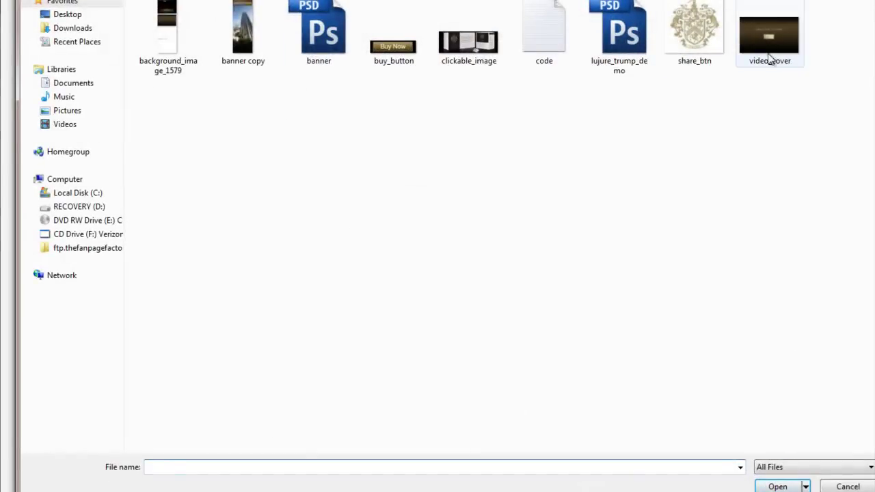
pyautogui.doubleClick(691, 41)
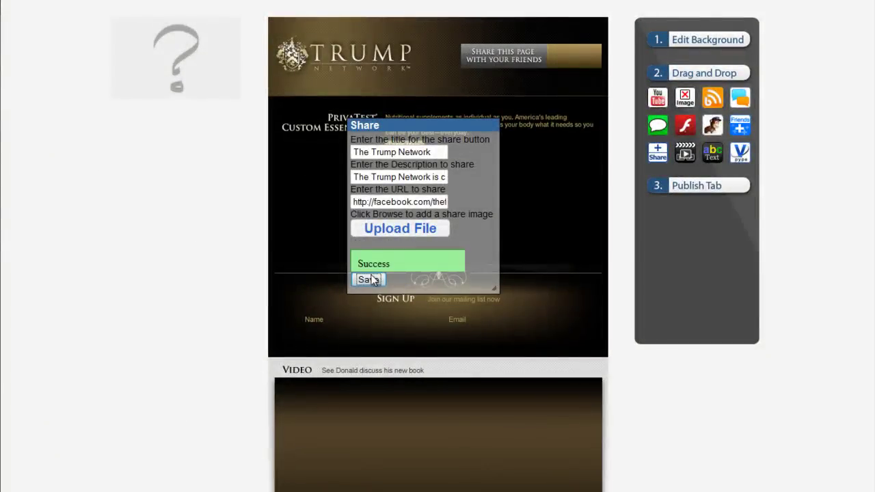
pyautogui.click(369, 279)
# Shrink the share button beside 'Share this page with your friends' and add an image widget below
pyautogui.moveTo(497, 308); pyautogui.dragTo(391, 158)
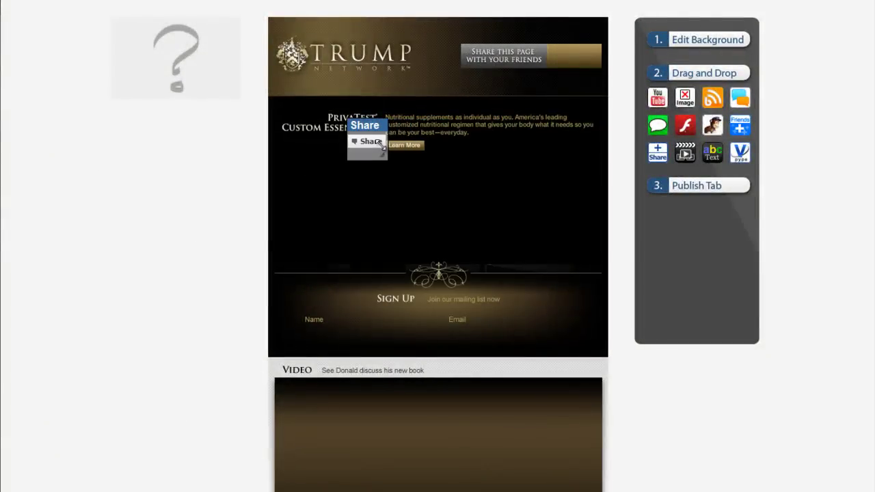
pyautogui.moveTo(376, 123); pyautogui.dragTo(575, 40)
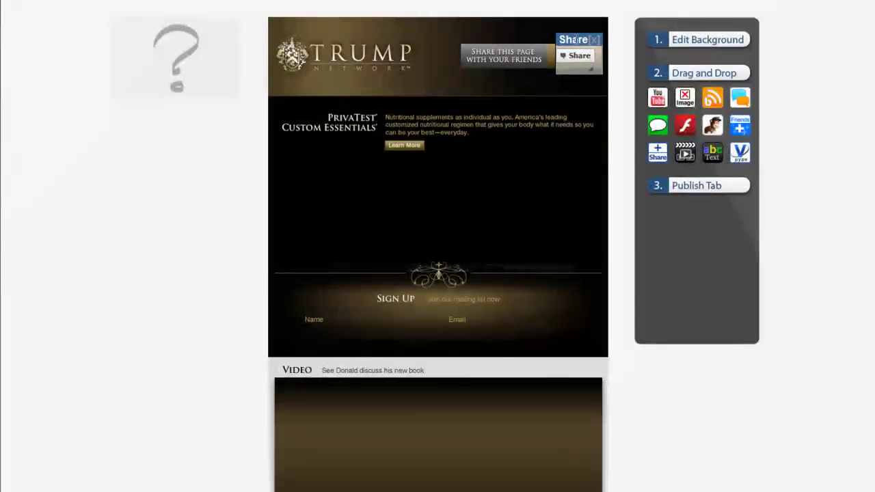
pyautogui.moveTo(684, 97); pyautogui.dragTo(315, 176)
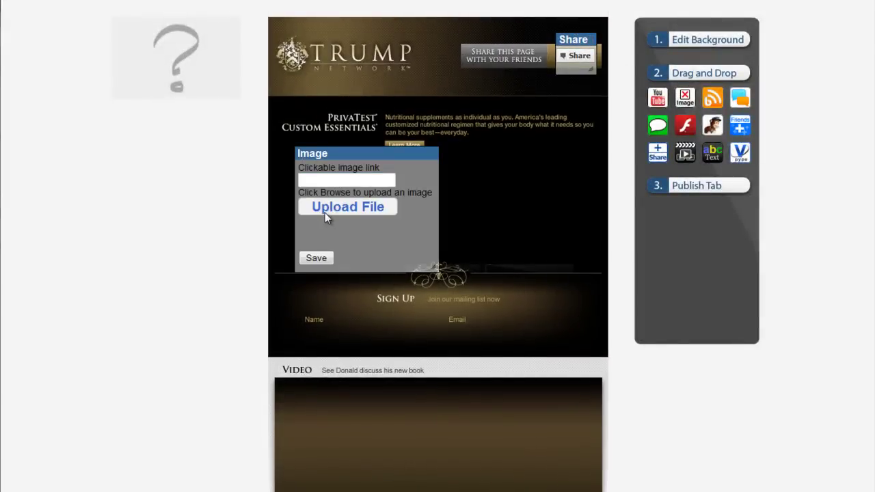
# Upload clickable_image into the image widget, link it to the Facebook page, and save
pyautogui.click(324, 210)
pyautogui.doubleClick(475, 55)
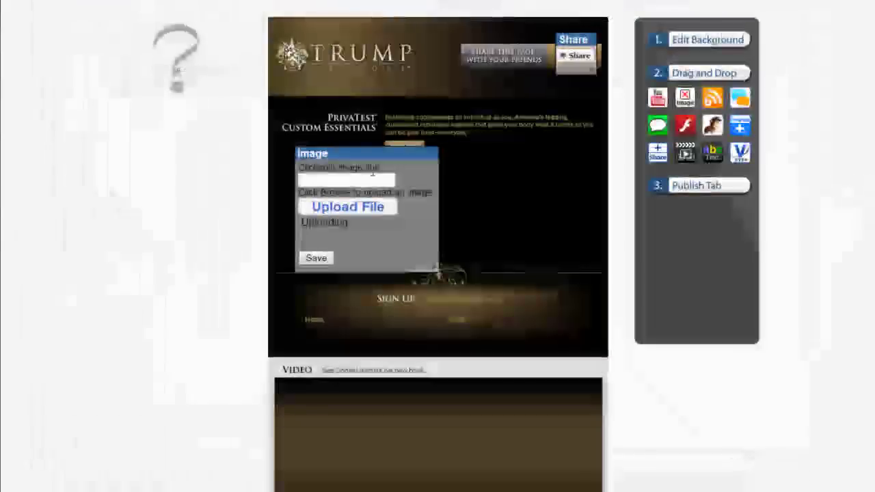
pyautogui.click(325, 182)
pyautogui.write('htt')
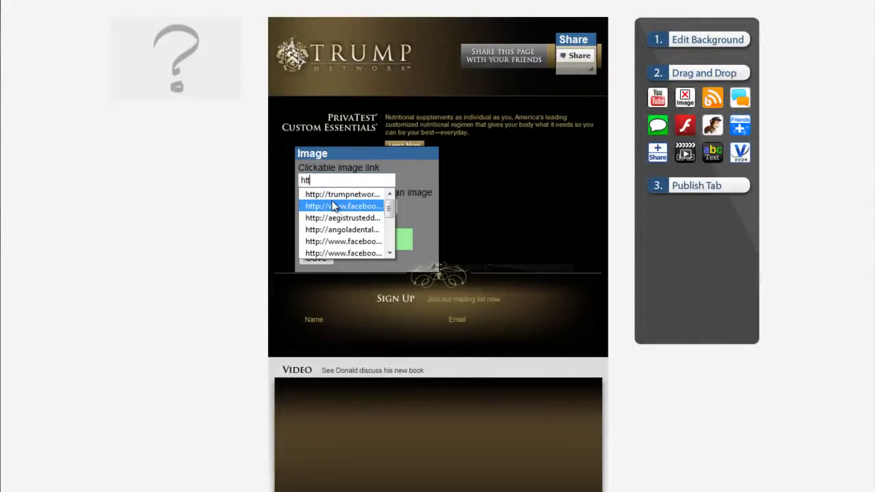
pyautogui.click(331, 200)
pyautogui.click(317, 258)
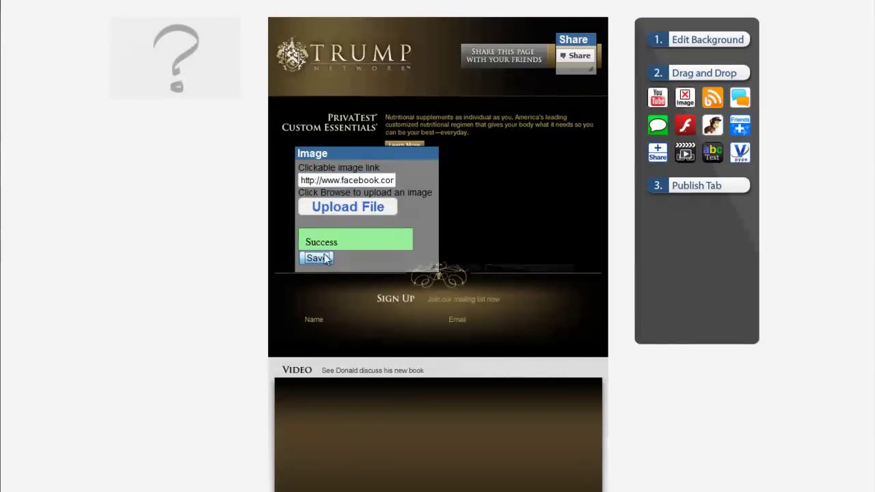
# Widen and reposition the PrivaTest product image to span the area below the intro
pyautogui.moveTo(442, 287); pyautogui.dragTo(562, 257)
pyautogui.moveTo(424, 151); pyautogui.dragTo(439, 155)
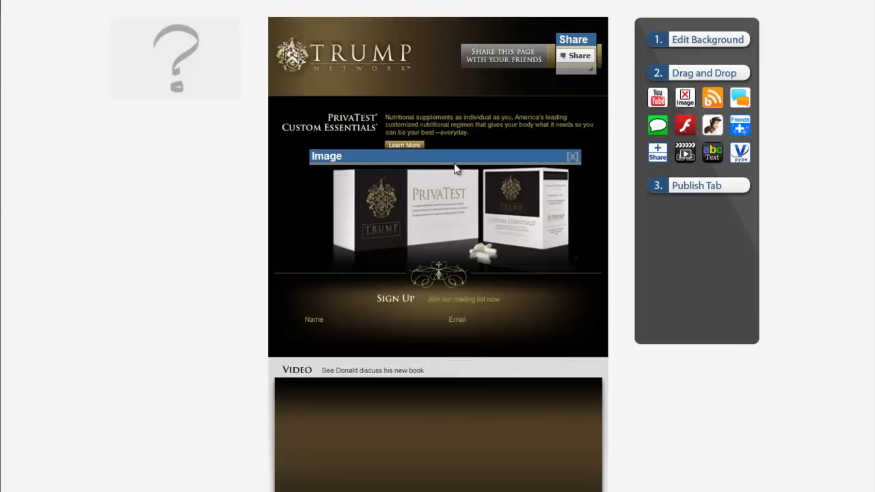
pyautogui.moveTo(580, 226); pyautogui.dragTo(586, 226)
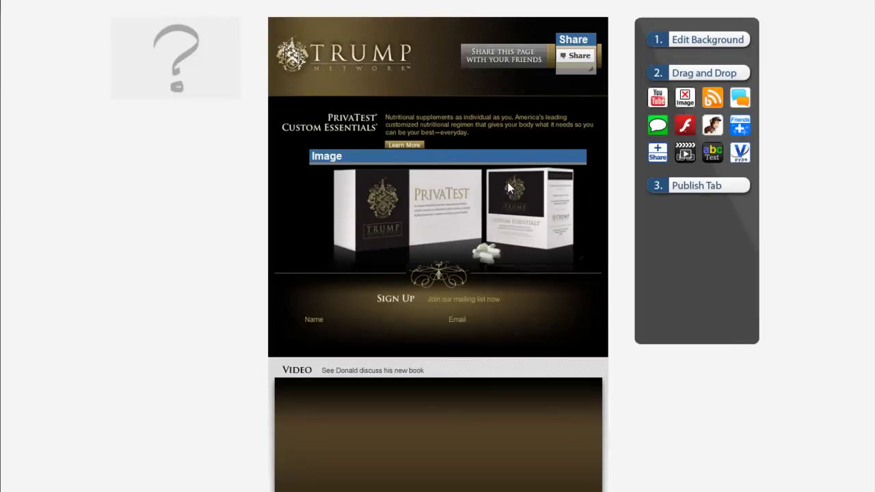
# Drag a YouTube video widget into the Video area
pyautogui.scroll(-2, 493, 171)
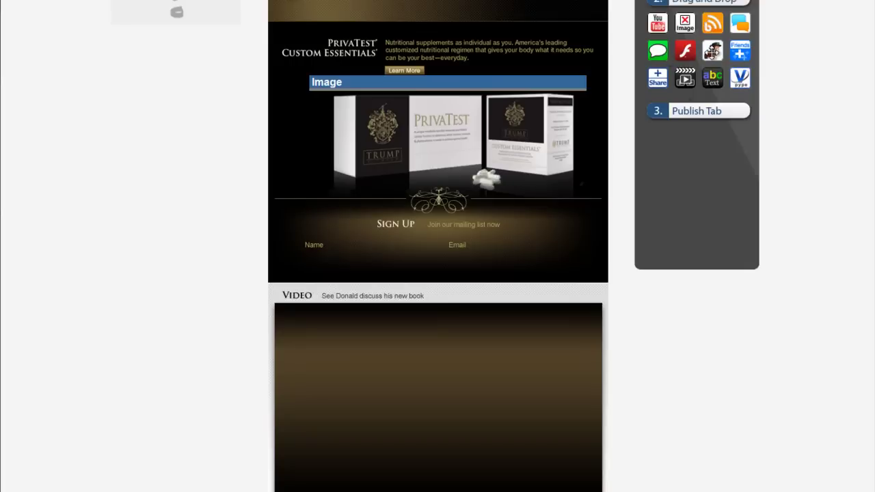
pyautogui.moveTo(712, 51); pyautogui.dragTo(304, 225)
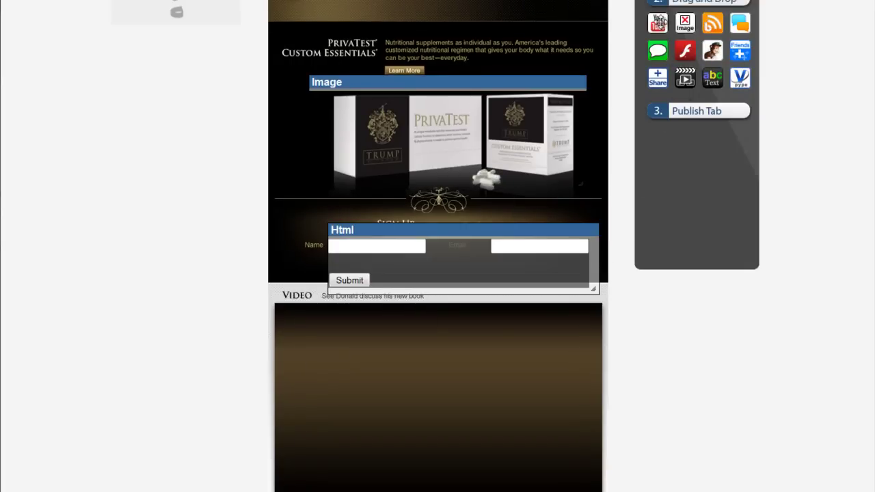
pyautogui.scroll(-4, 591, 130)
pyautogui.scroll(4, 600, 129)
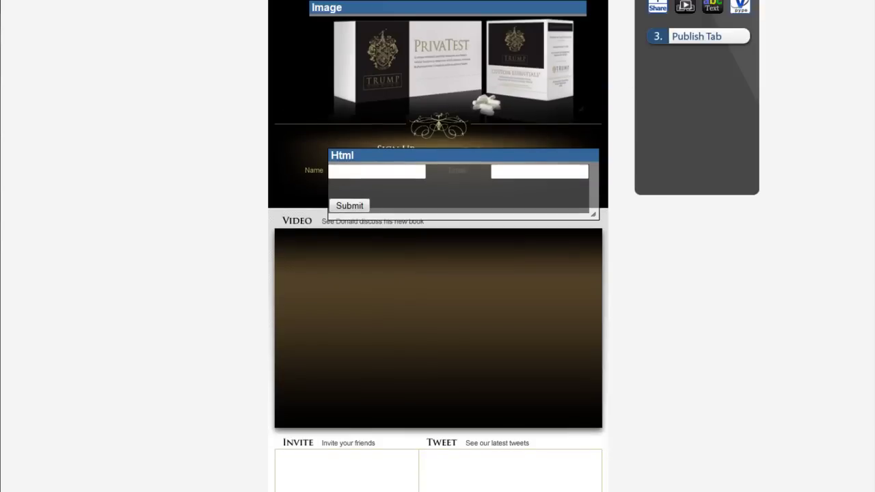
pyautogui.moveTo(666, 14); pyautogui.dragTo(289, 316)
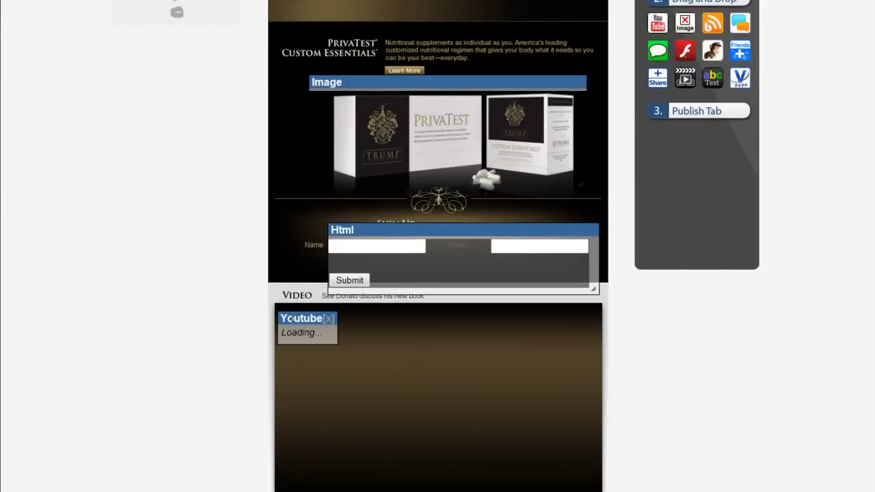
pyautogui.scroll(-4, 291, 326)
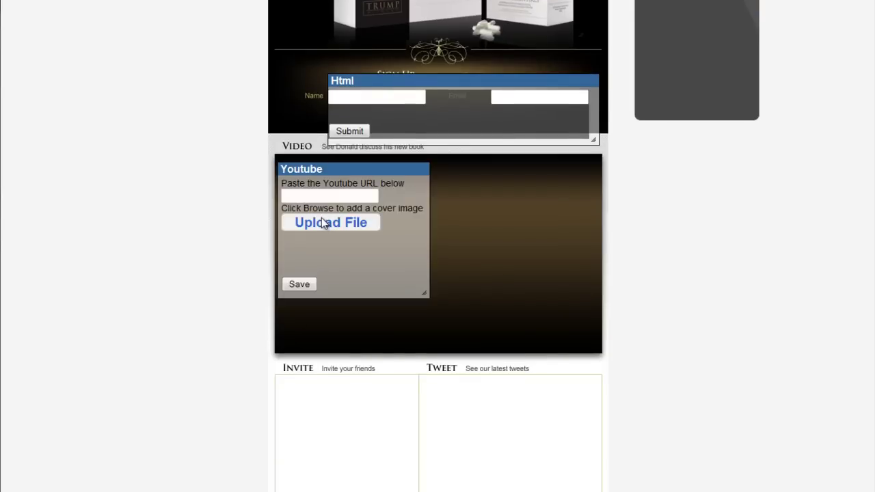
# Paste the YouTube URL, use video_cover as cover, save, and enlarge the player to fill the area
pyautogui.click(293, 196)
pyautogui.hotkey('ctrl', 'v')
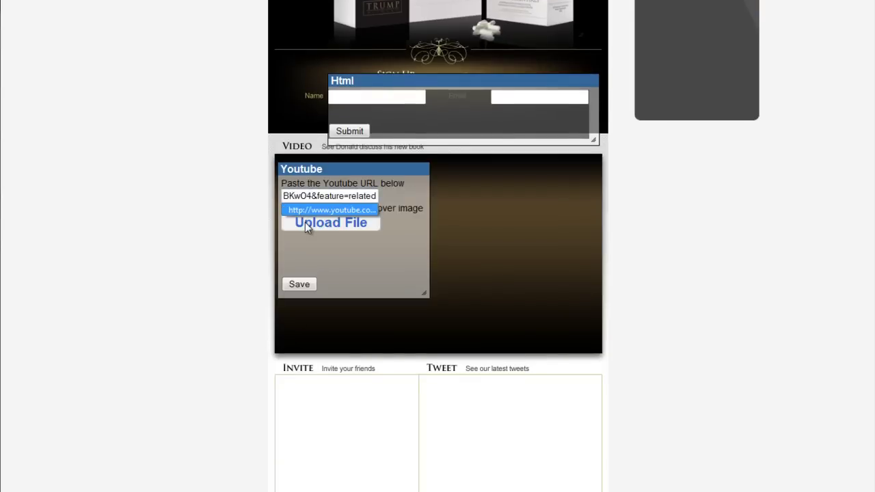
pyautogui.click(305, 222)
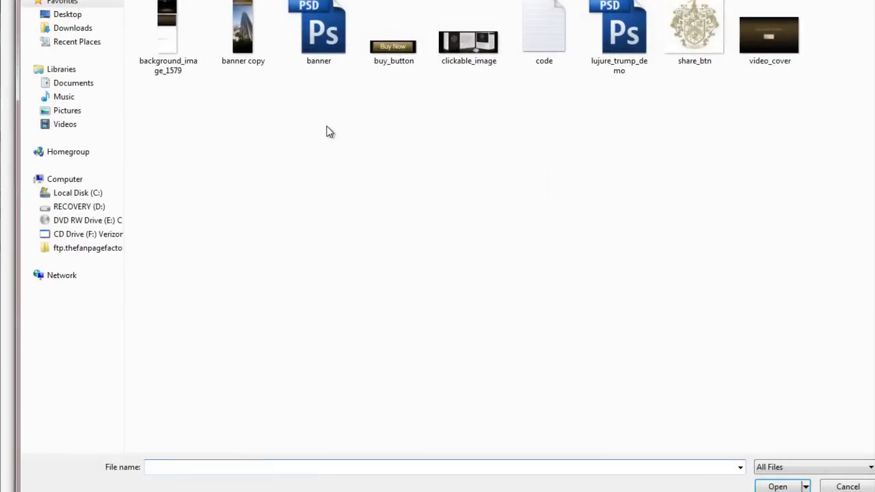
pyautogui.doubleClick(771, 60)
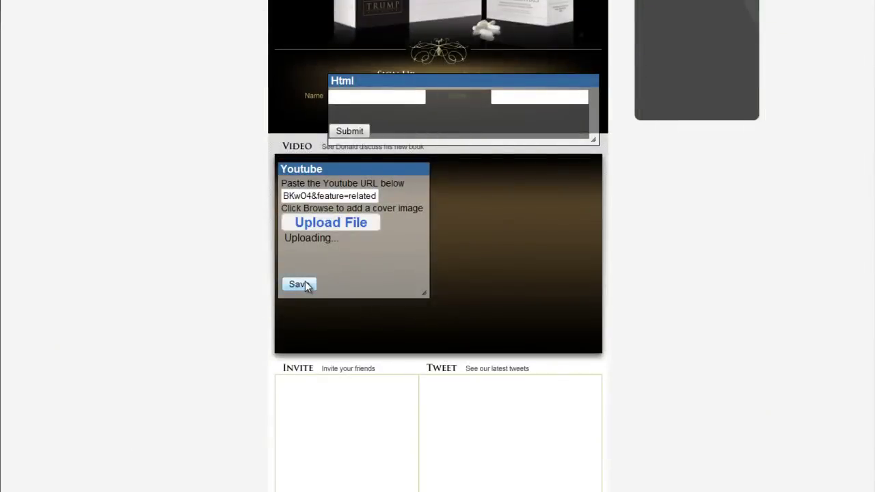
pyautogui.click(297, 284)
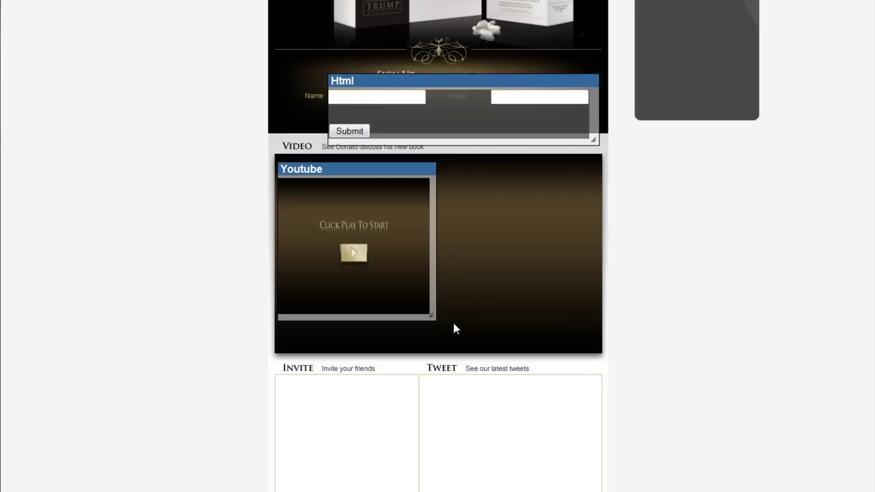
pyautogui.moveTo(431, 315); pyautogui.dragTo(597, 348)
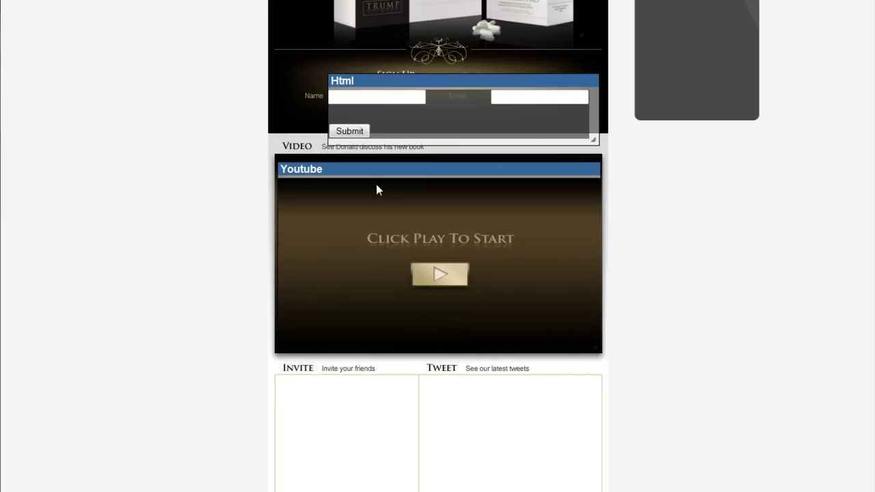
pyautogui.moveTo(358, 167); pyautogui.dragTo(358, 146)
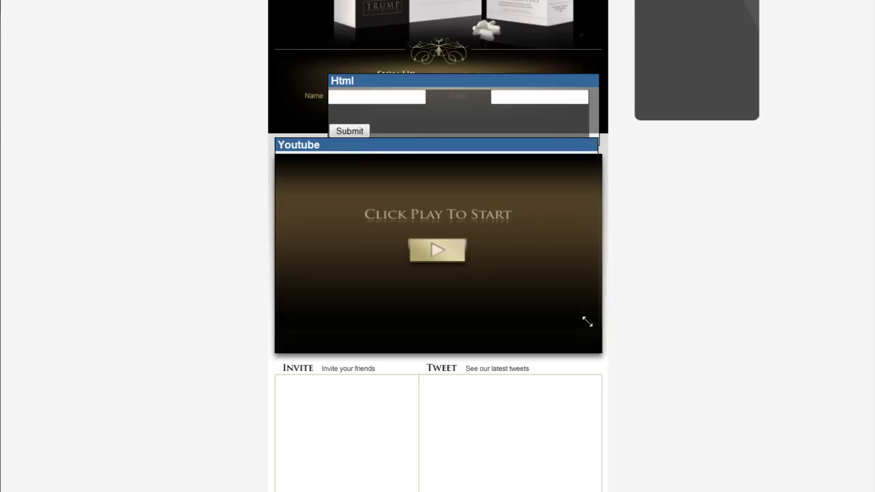
pyautogui.moveTo(587, 322); pyautogui.dragTo(593, 348)
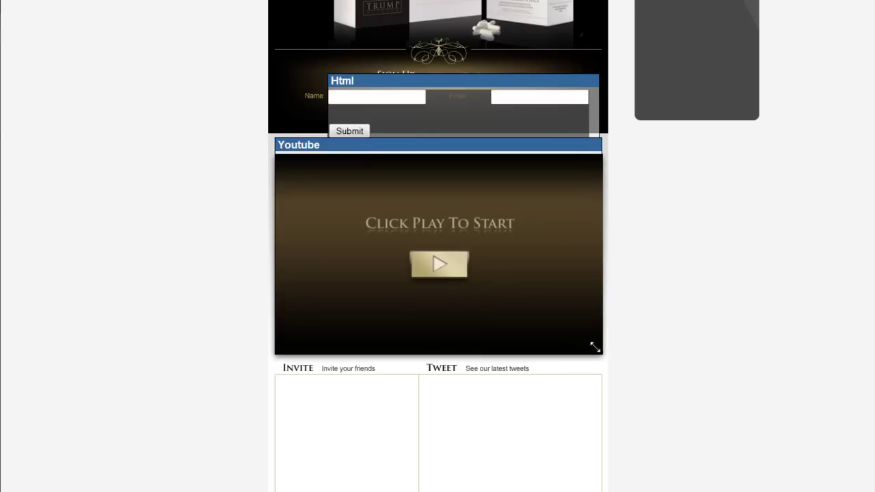
# Place a Twitter feed widget into the Tweet area
pyautogui.scroll(1, 632, 303)
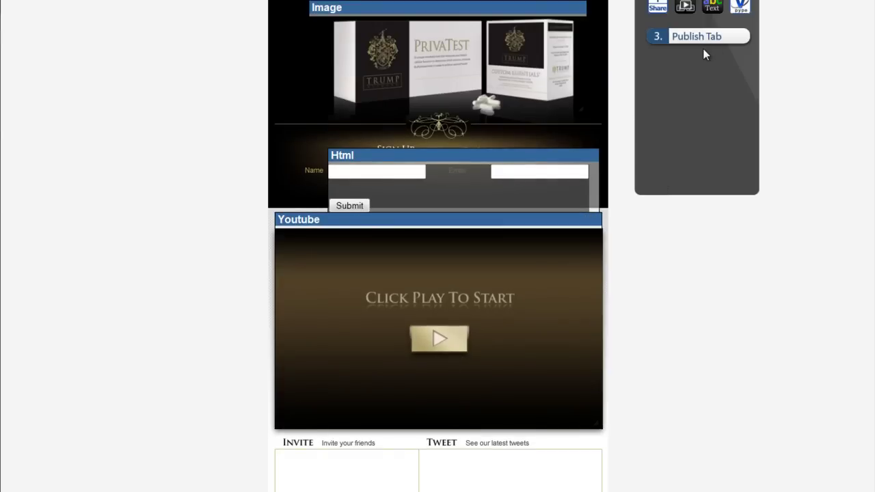
pyautogui.scroll(1, 704, 52)
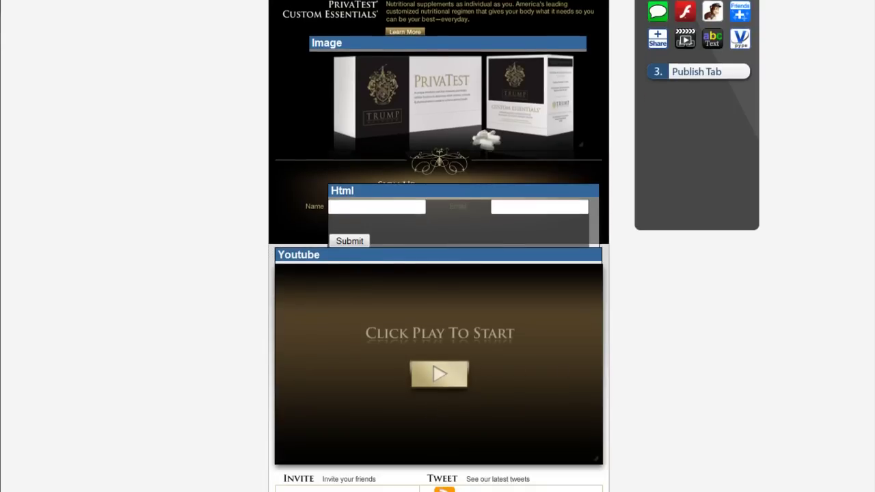
pyautogui.moveTo(437, 489); pyautogui.dragTo(441, 473)
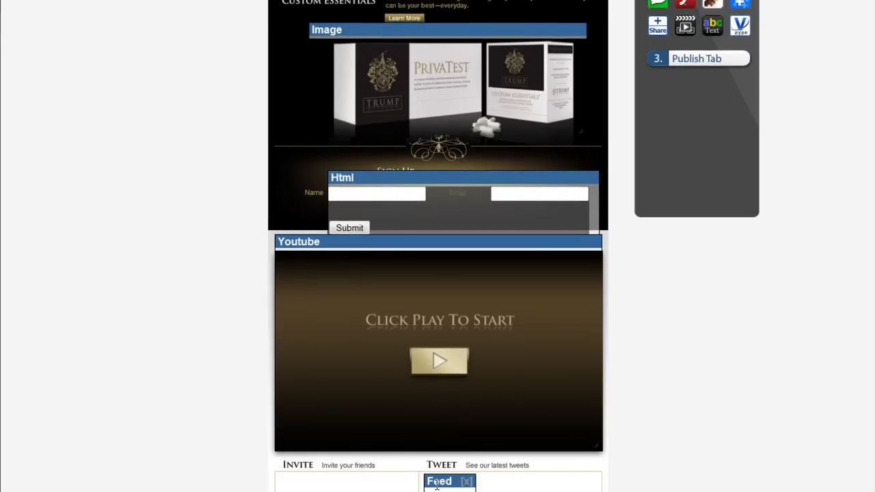
pyautogui.scroll(-4, 444, 450)
# Enter the Twitter username, set link colour #744e34 and dark grey text colour, and save
pyautogui.click(471, 246)
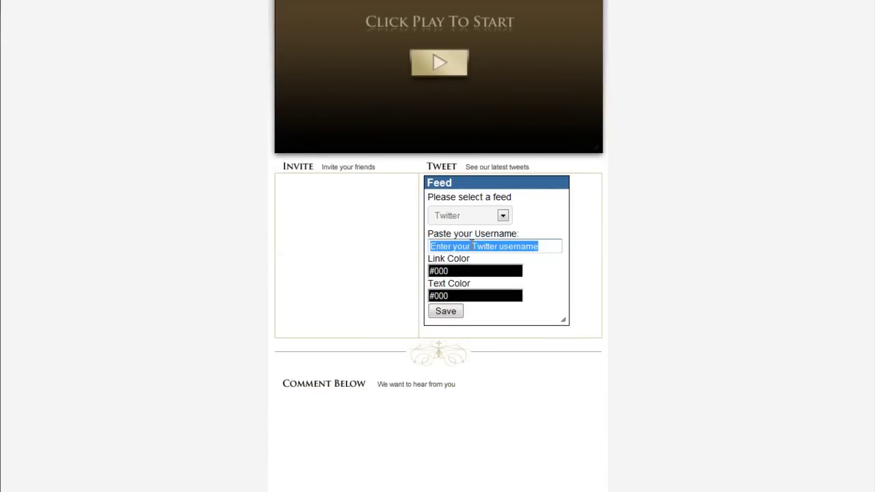
pyautogui.write('nathanlatka')
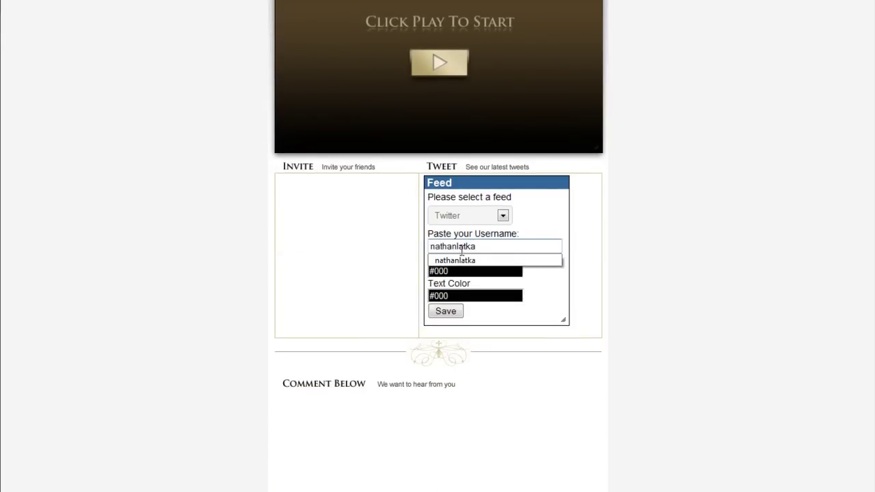
pyautogui.click(457, 261)
pyautogui.click(470, 270)
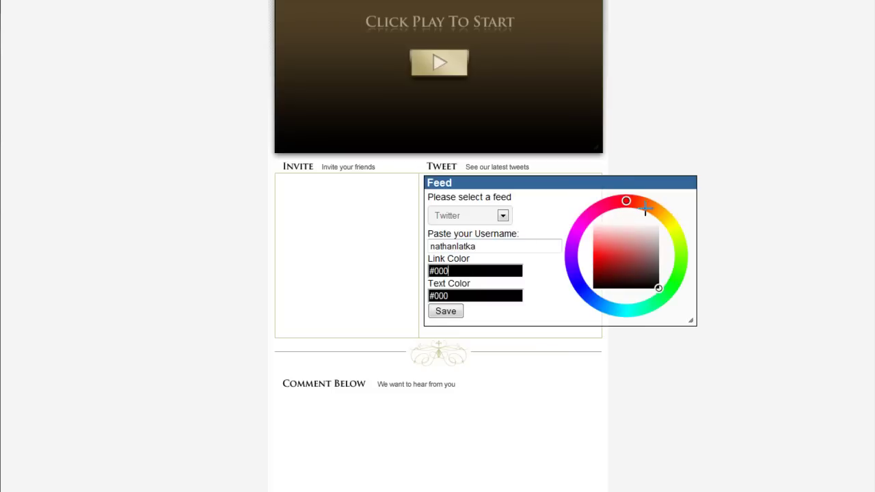
pyautogui.click(644, 208)
pyautogui.click(633, 267)
pyautogui.click(526, 296)
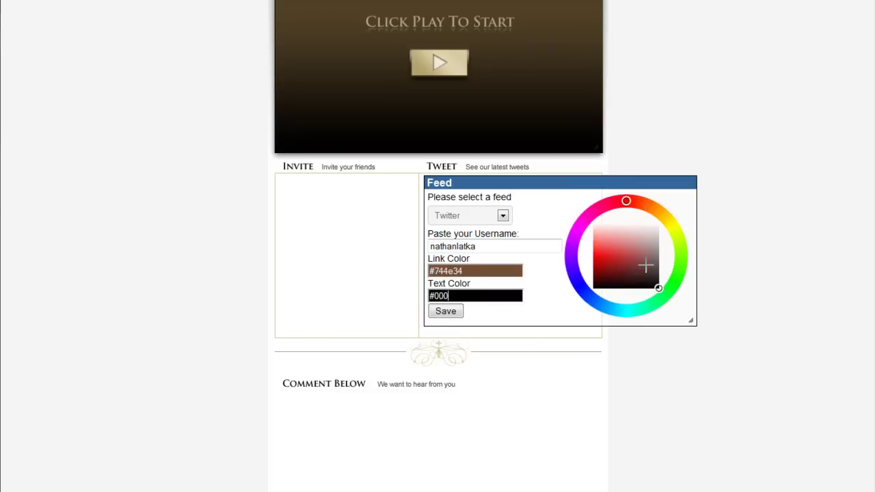
pyautogui.moveTo(644, 266); pyautogui.dragTo(658, 279)
pyautogui.click(450, 313)
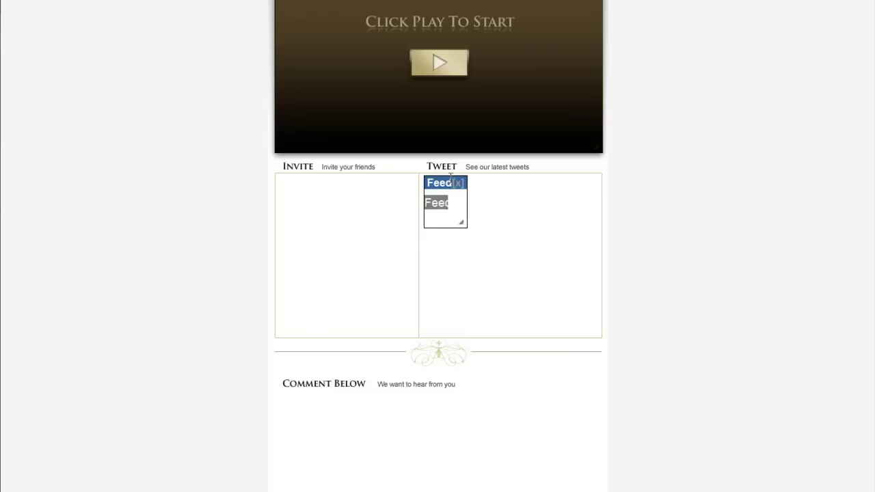
# Move and enlarge the feed to fill the Tweet area, then add a Comments widget
pyautogui.moveTo(437, 176); pyautogui.dragTo(436, 154)
pyautogui.moveTo(461, 201); pyautogui.dragTo(590, 329)
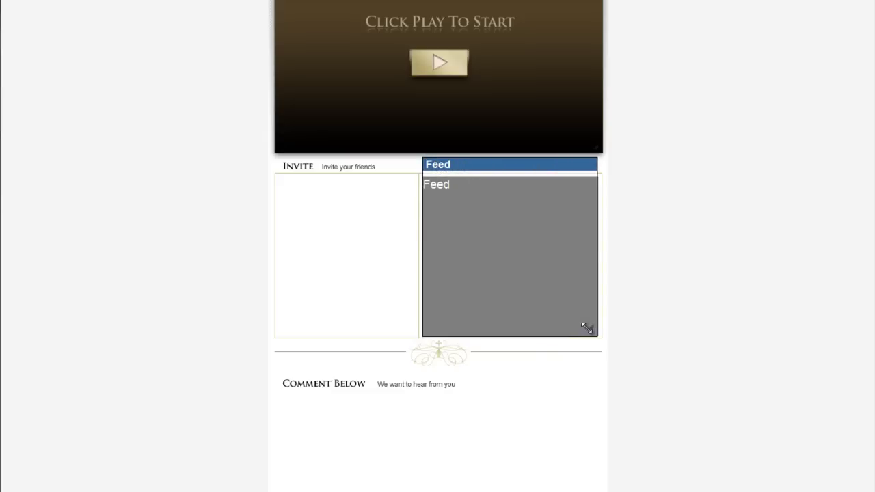
pyautogui.scroll(5, 658, 139)
pyautogui.moveTo(658, 3); pyautogui.dragTo(294, 482)
# Move the comments box below the Invite section and set its callback URL to the Facebook page
pyautogui.scroll(-5, 323, 393)
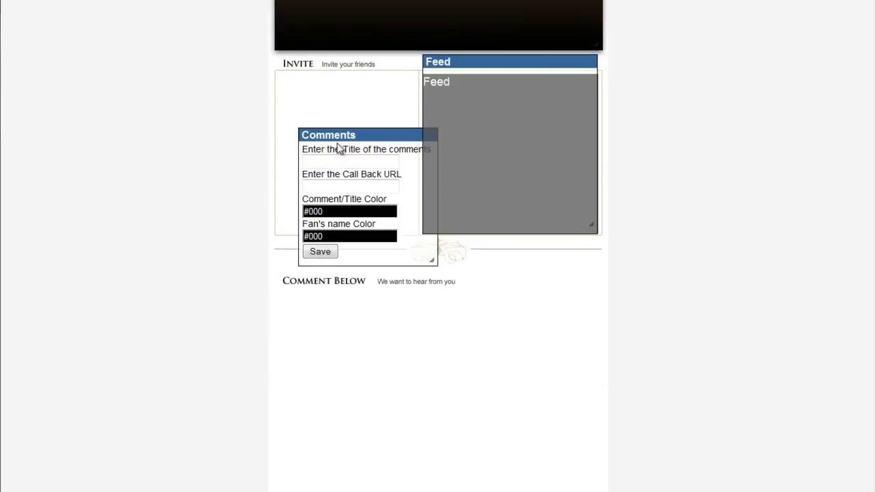
pyautogui.moveTo(337, 145); pyautogui.dragTo(316, 266)
pyautogui.click(306, 308)
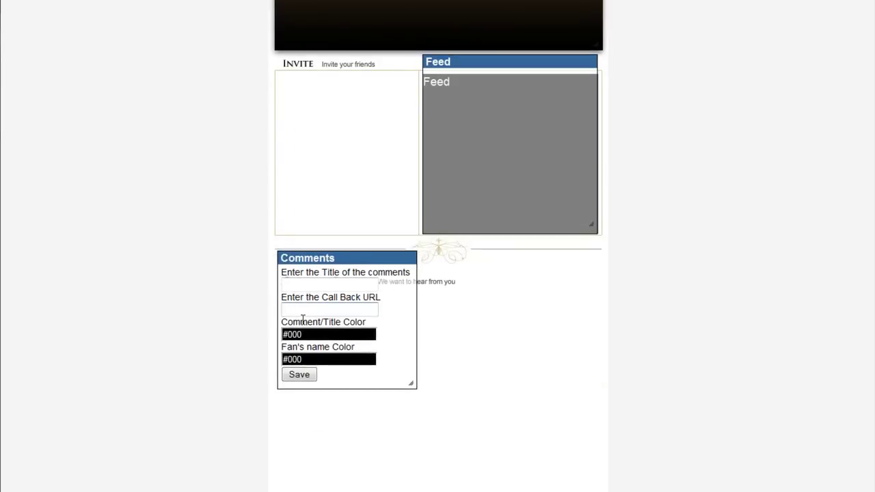
pyautogui.write('http')
pyautogui.click(304, 324)
# Set comment title colour #6d513c and fan name colour #454545, then save the widget
pyautogui.click(323, 335)
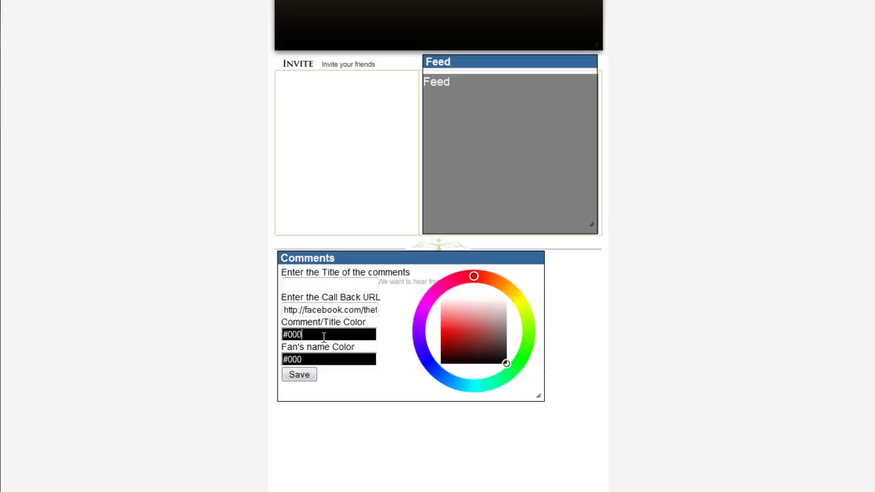
pyautogui.click(492, 282)
pyautogui.click(486, 339)
pyautogui.click(371, 359)
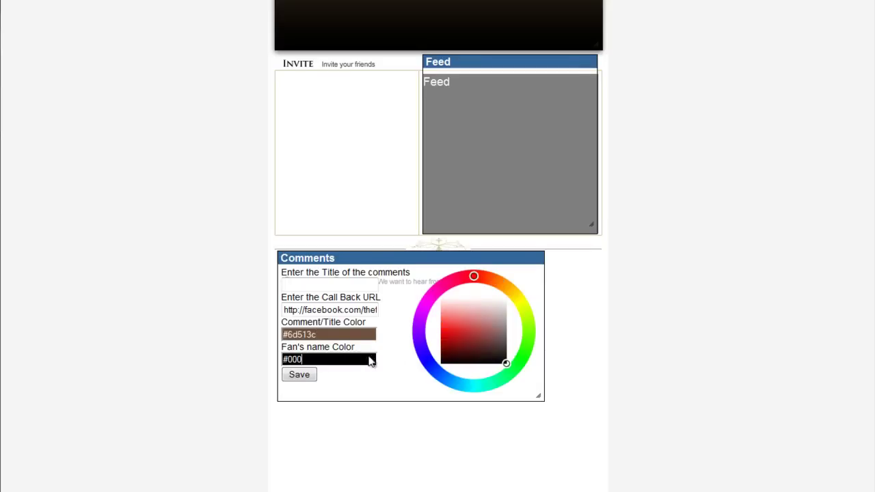
pyautogui.click(505, 345)
pyautogui.click(303, 375)
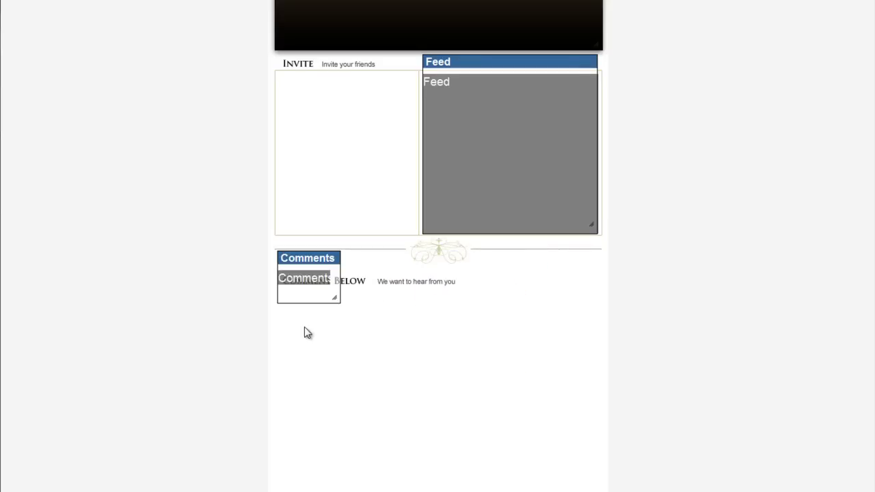
# Widen the Comments widget across the page and shift it just below the divider
pyautogui.moveTo(334, 296); pyautogui.dragTo(607, 466)
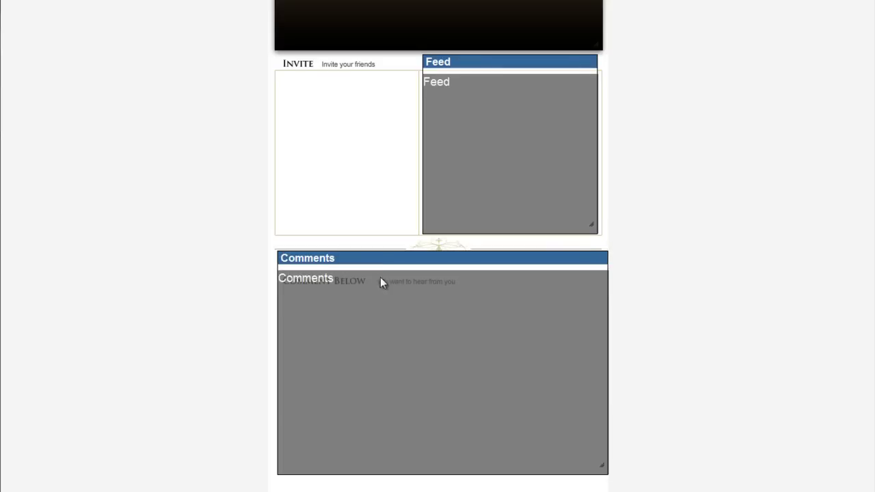
pyautogui.moveTo(379, 266); pyautogui.dragTo(380, 278)
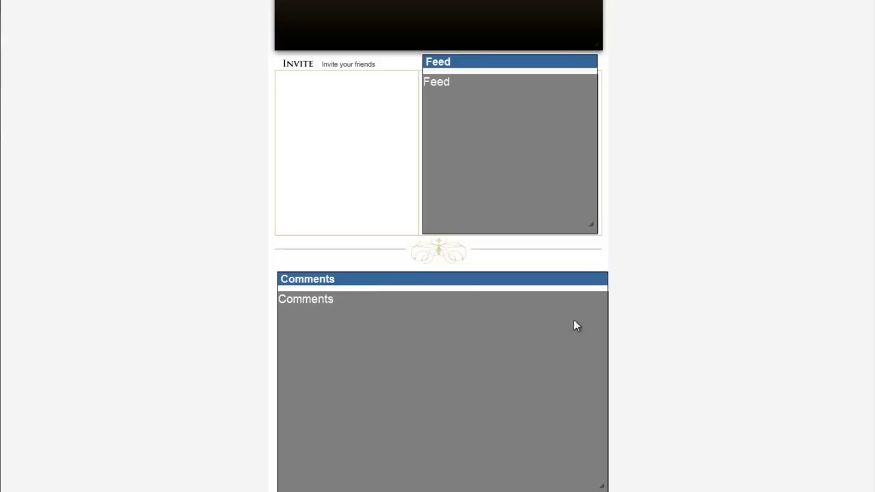
pyautogui.scroll(8, 679, 390)
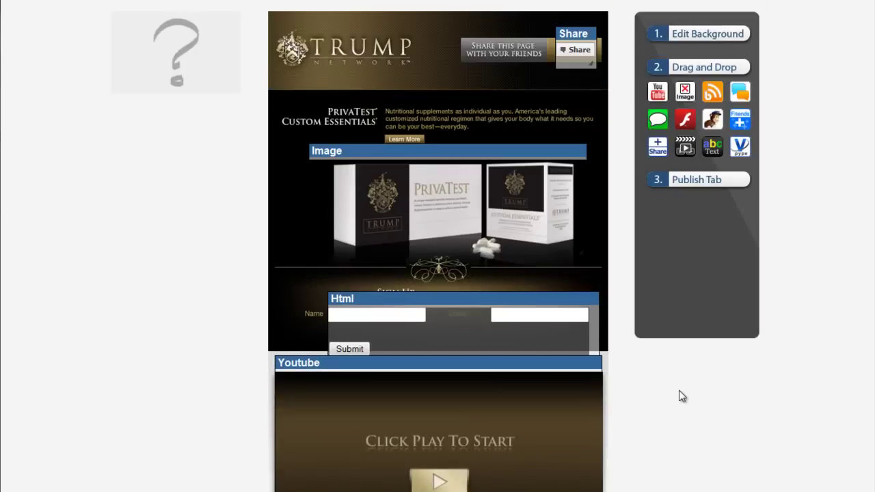
# Publish the tab to Facebook, then open and cancel its Share dialog
pyautogui.click(694, 181)
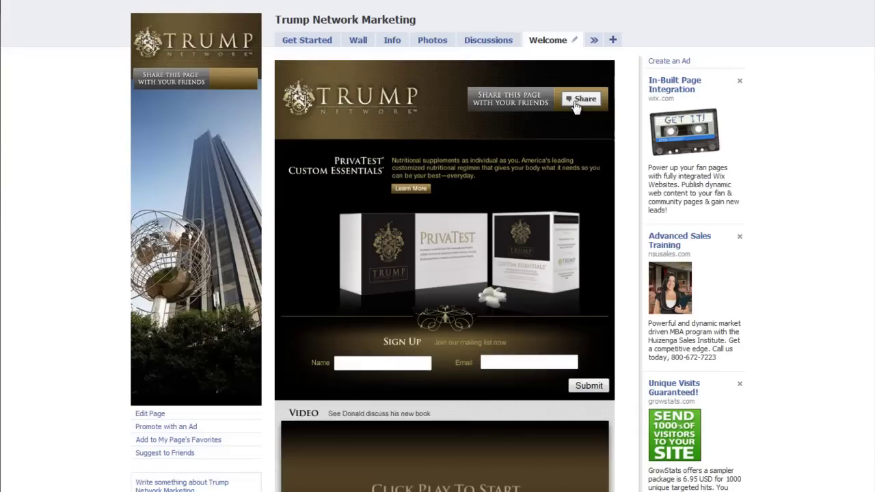
pyautogui.click(576, 104)
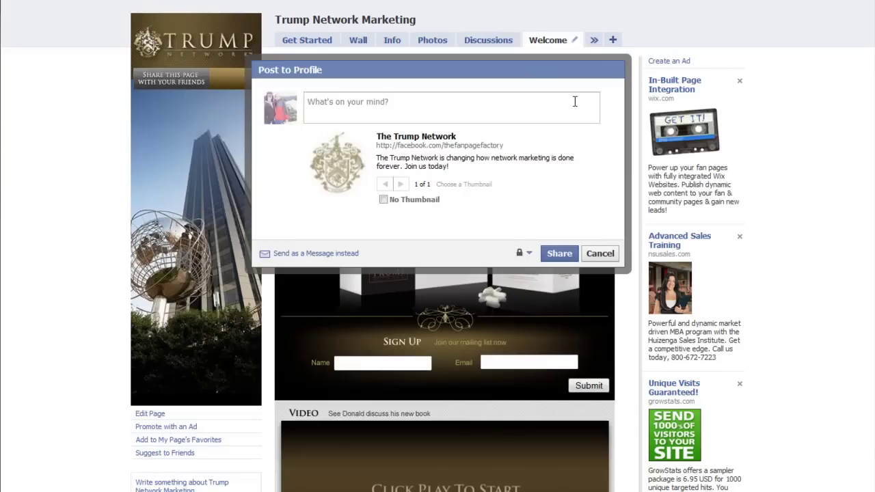
pyautogui.click(600, 254)
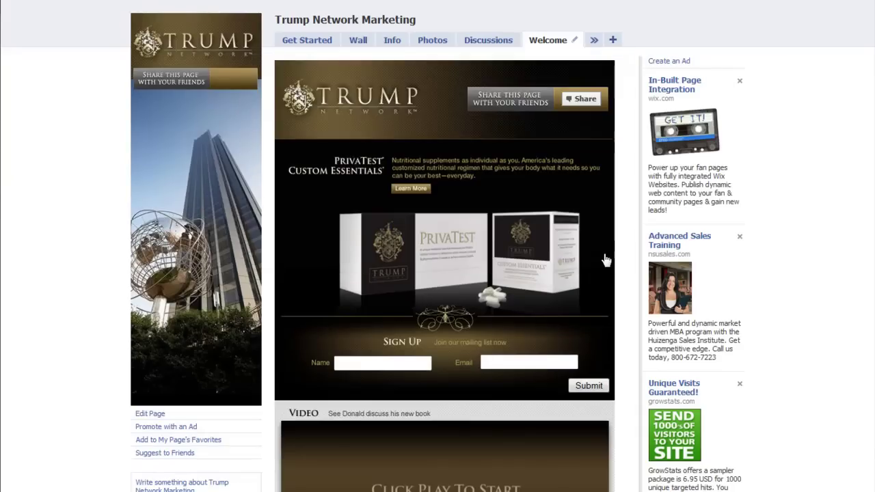
# Enter 'First Name' and a sample email address in the sign-up form
pyautogui.scroll(-1, 420, 167)
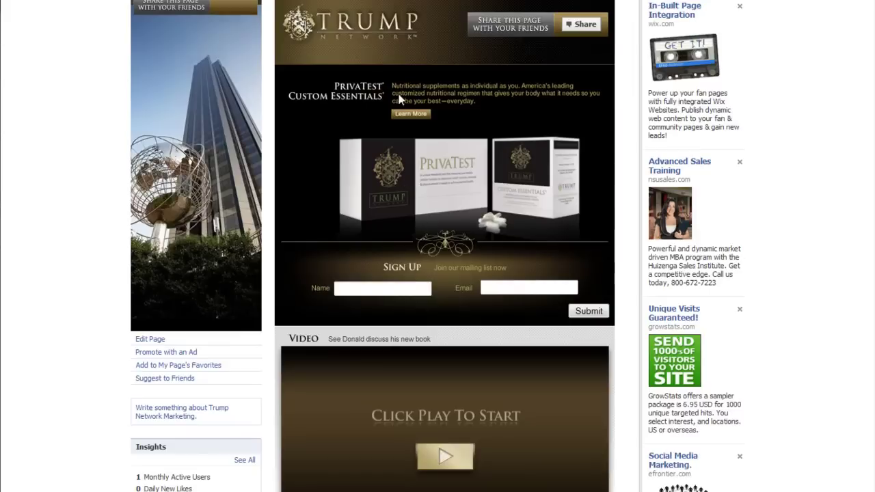
pyautogui.click(357, 288)
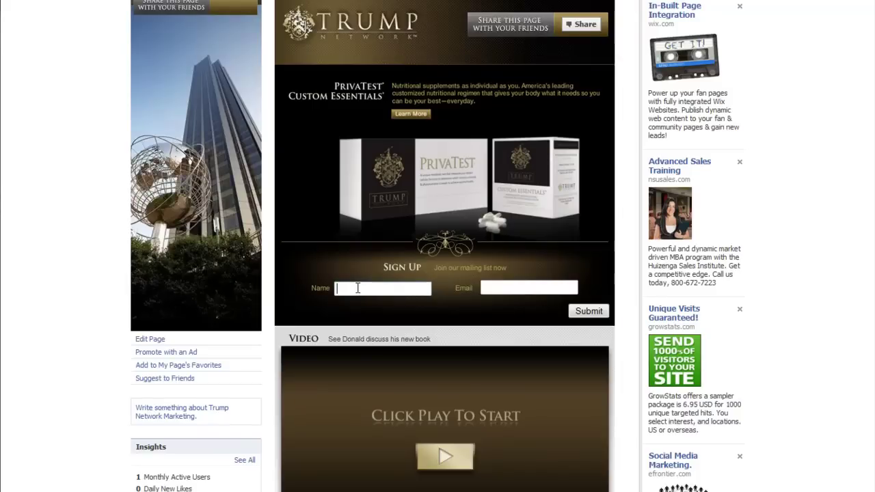
pyautogui.write('First Name')
pyautogui.click(506, 286)
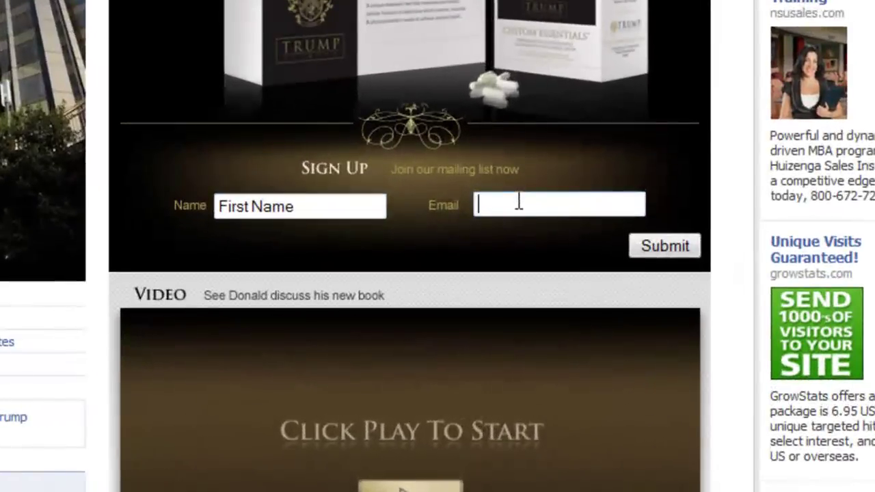
pyautogui.write('Email@email.')
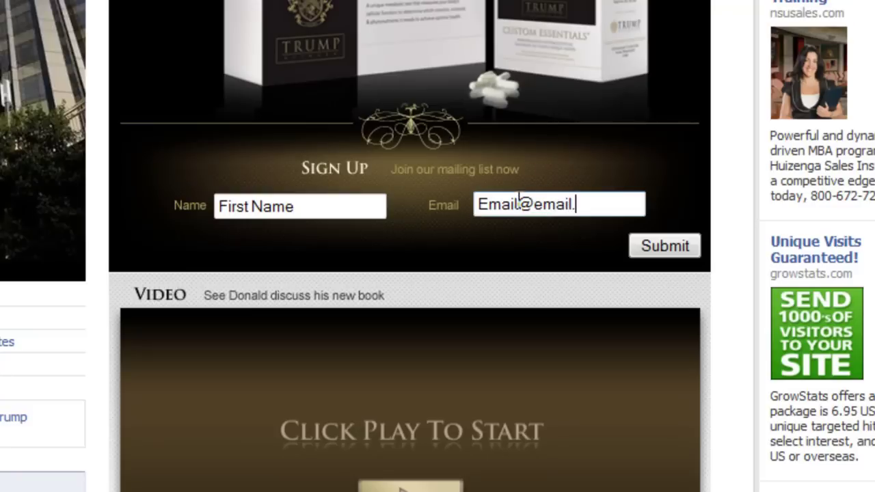
pyautogui.write('com')
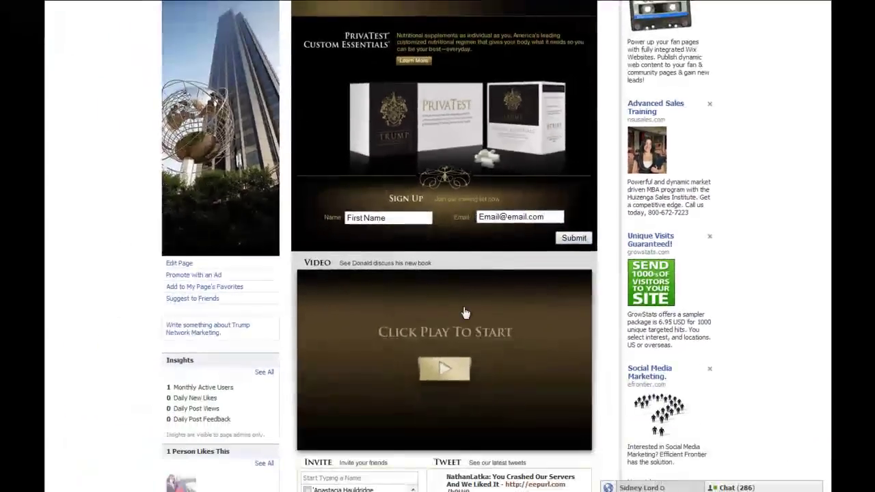
# Play the embedded video briefly, then pause it
pyautogui.scroll(-2, 464, 312)
pyautogui.click(443, 237)
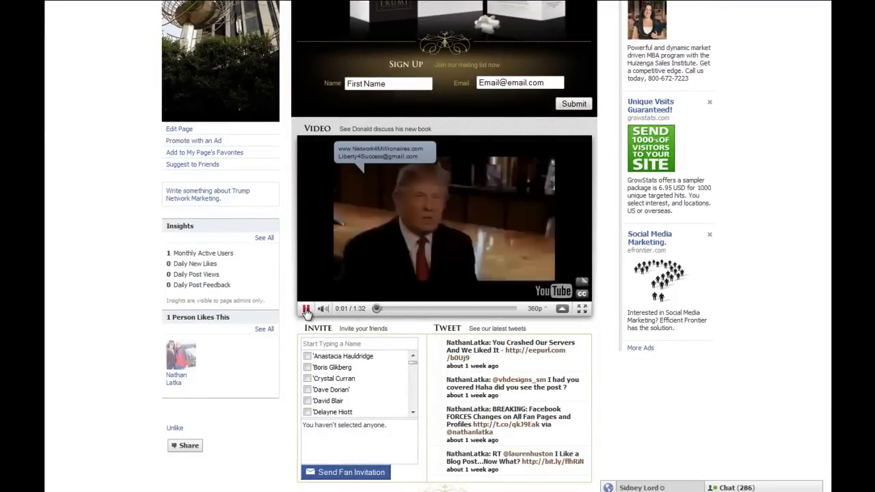
pyautogui.click(307, 309)
# Select three friends in the Invite list, preview the fan invitation, and cancel without sending
pyautogui.scroll(-1, 308, 311)
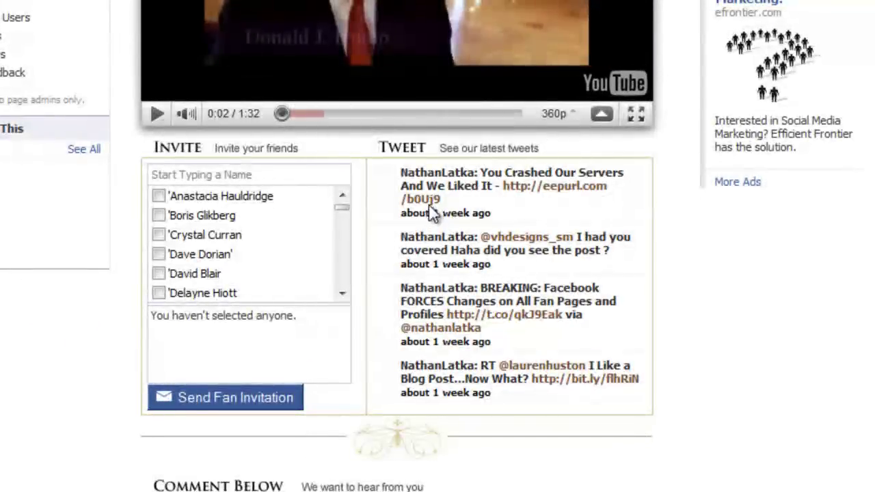
pyautogui.click(159, 199)
pyautogui.click(159, 218)
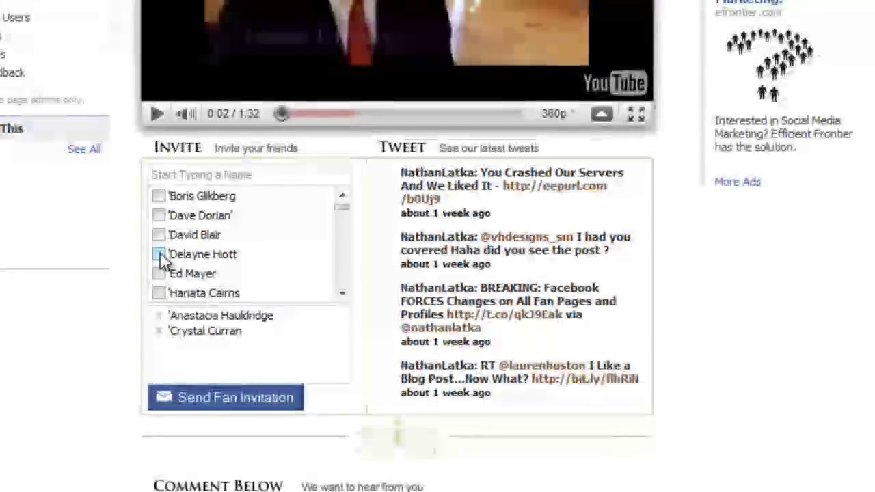
pyautogui.click(159, 254)
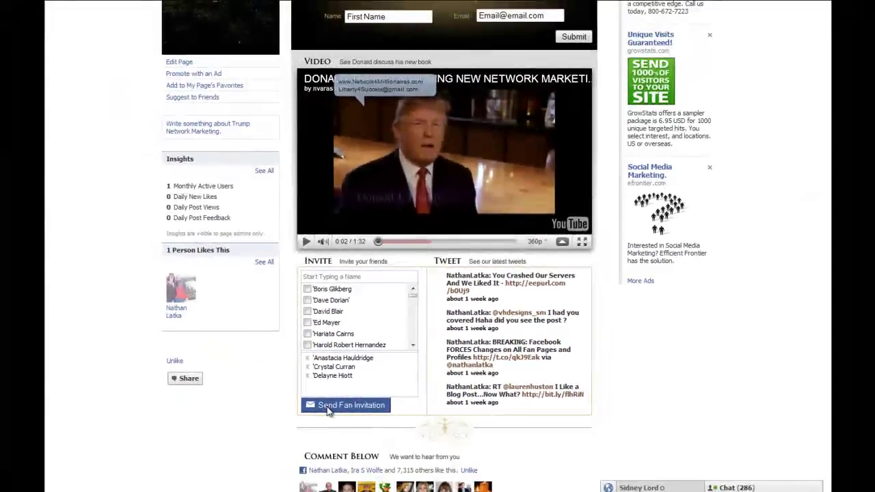
pyautogui.click(335, 406)
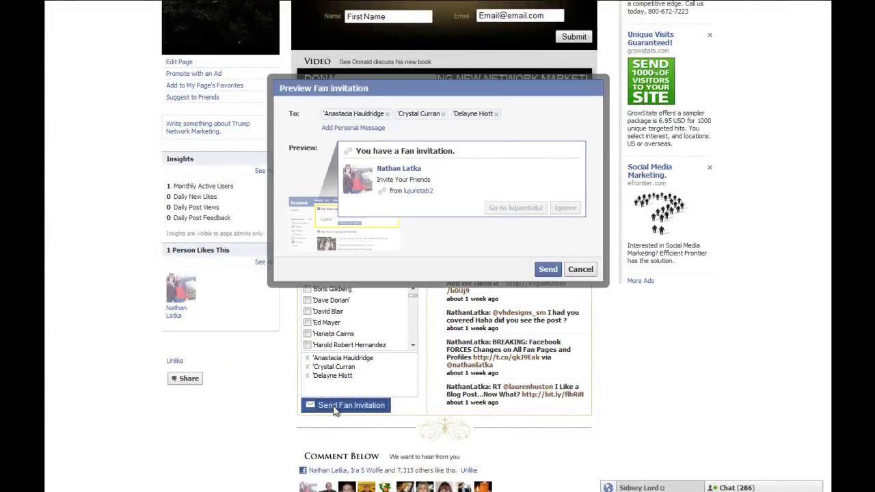
pyautogui.click(579, 269)
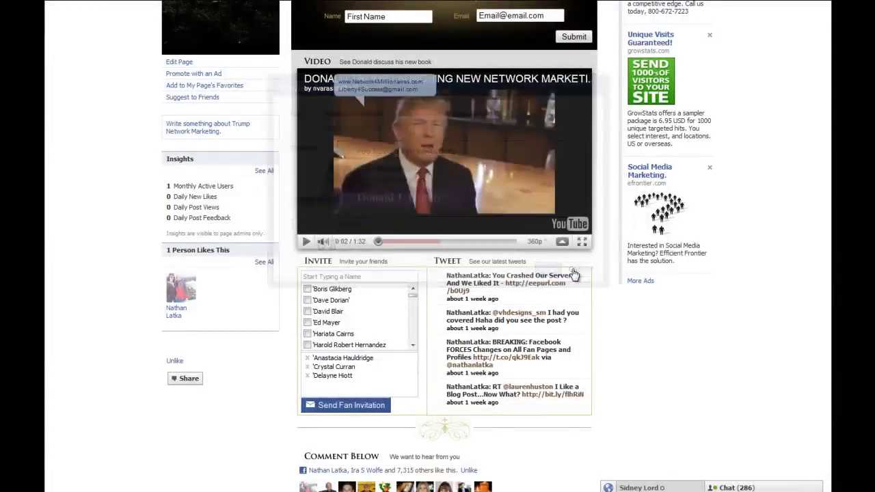
pyautogui.scroll(-1, 428, 316)
pyautogui.scroll(-2, 428, 316)
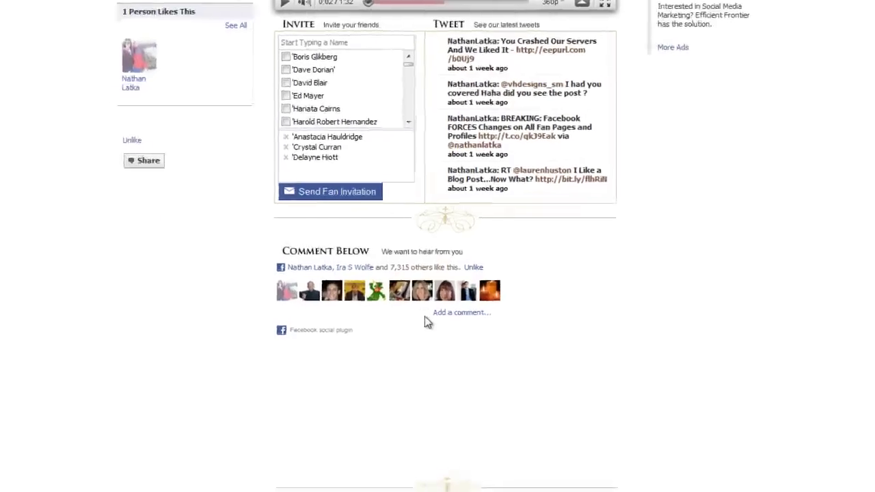
# Write 'Fans can add dynamic comments right on your tab! How cool.' and post it
pyautogui.click(461, 442)
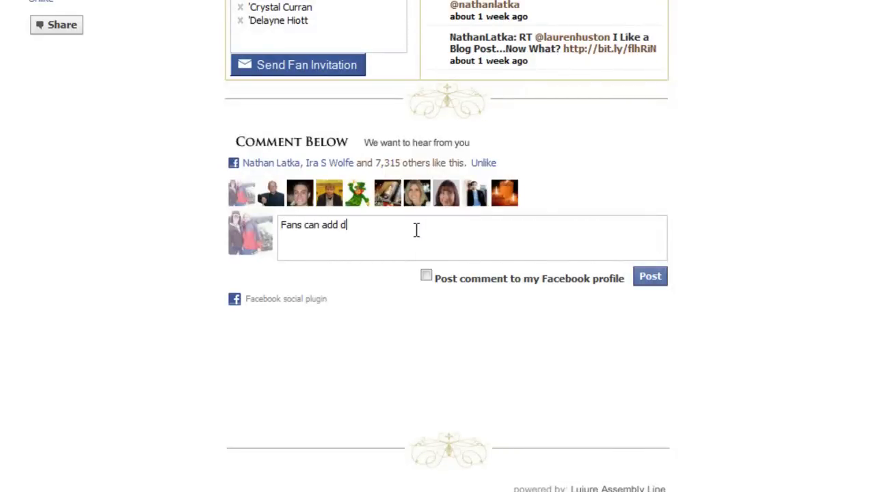
pyautogui.write('ts right on your tab! How cool.')
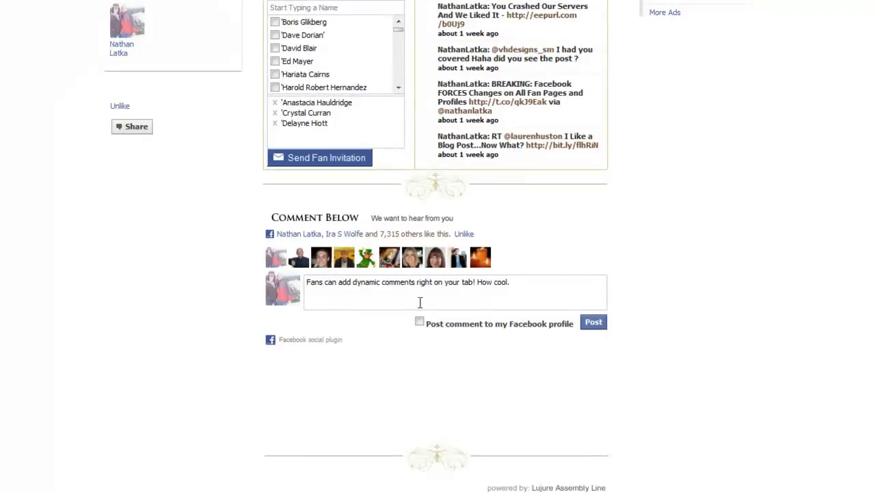
pyautogui.click(592, 322)
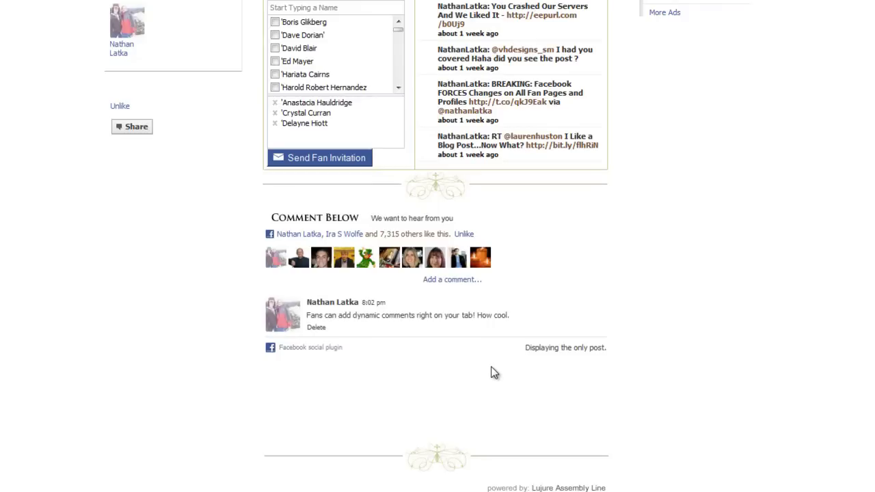
pyautogui.scroll(-1, 494, 373)
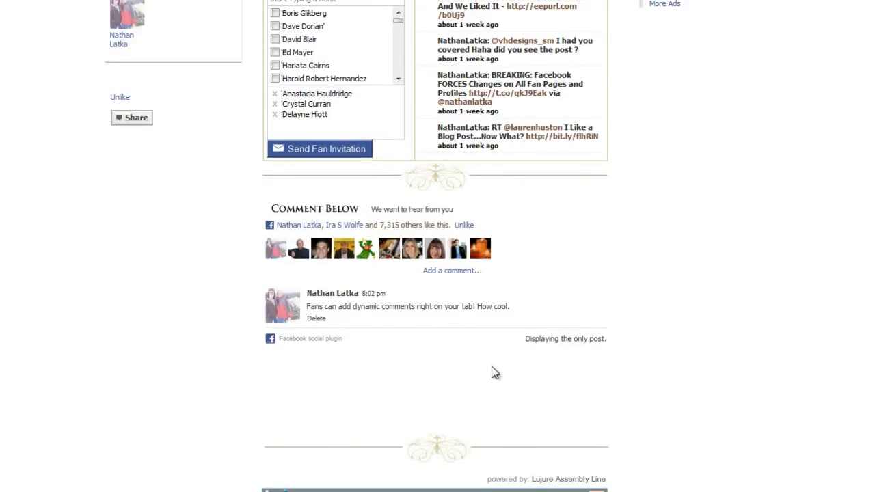